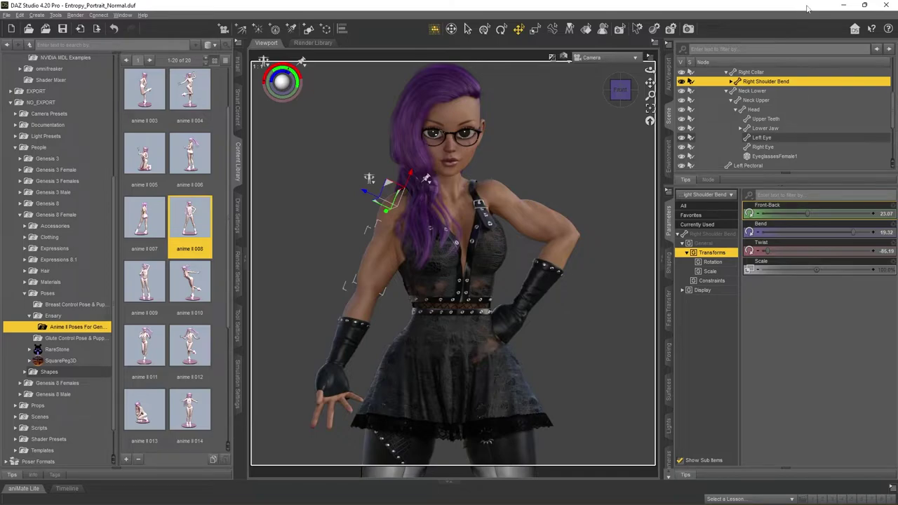
Import Entropy_To_CC4.fbx through Transformer as a CC3+ character
click(845, 7)
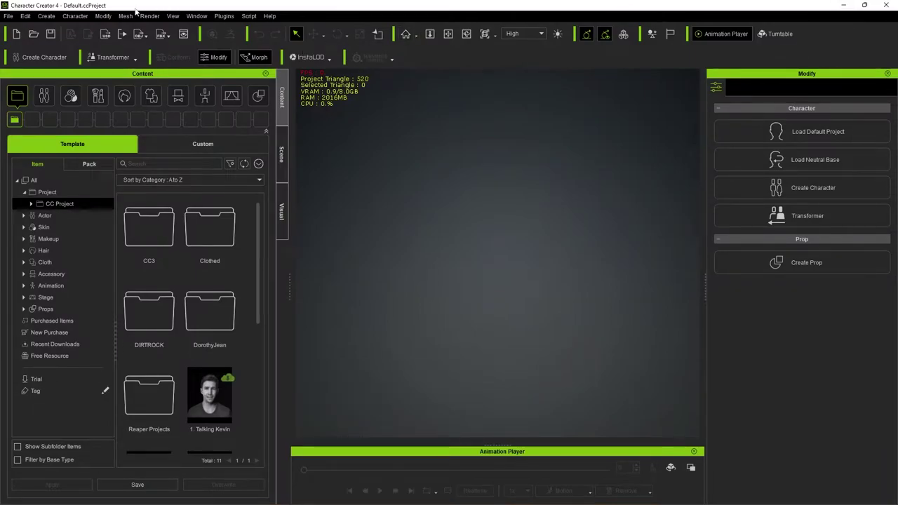
click(133, 59)
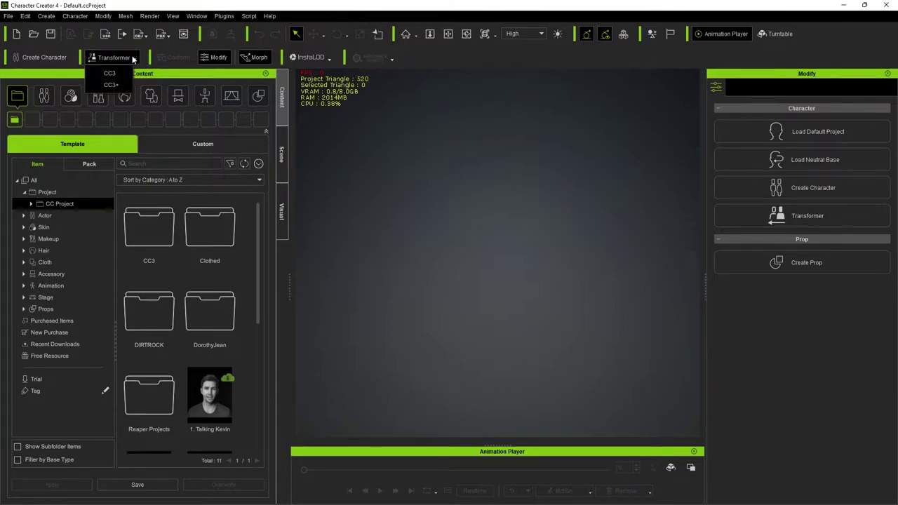
click(111, 85)
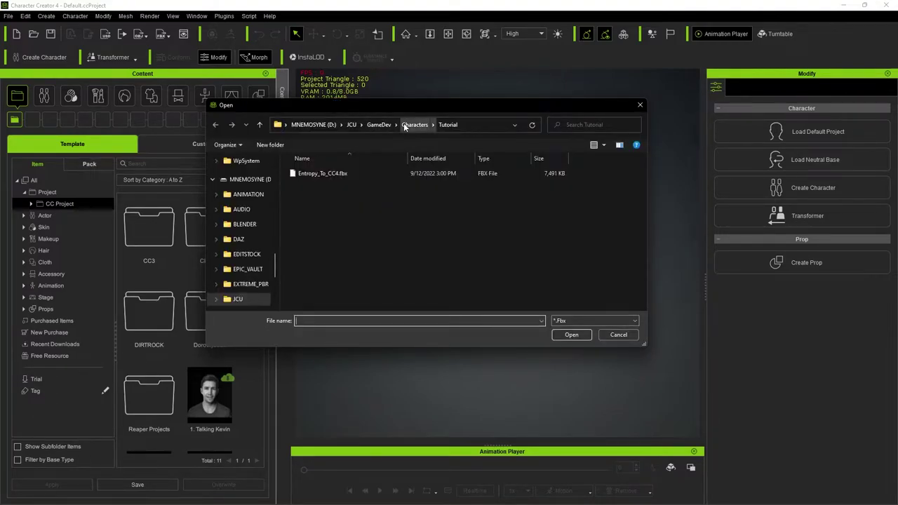
click(324, 175)
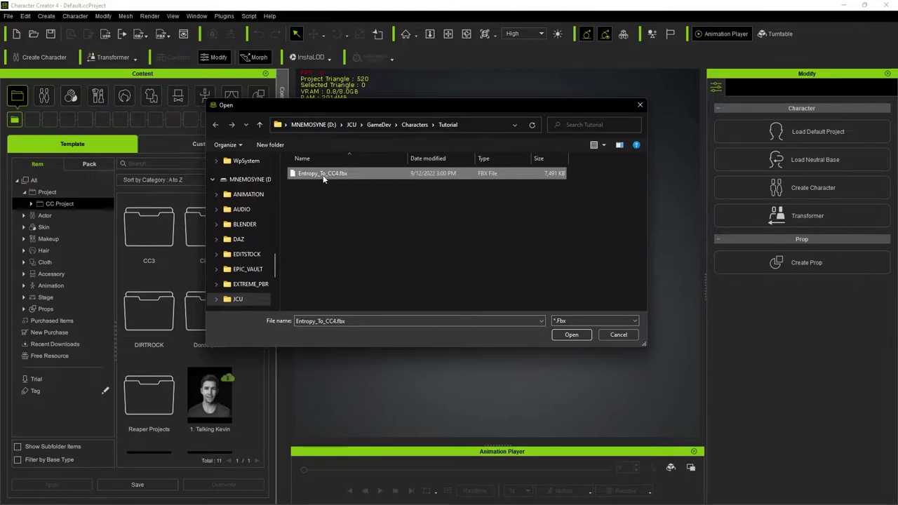
click(585, 335)
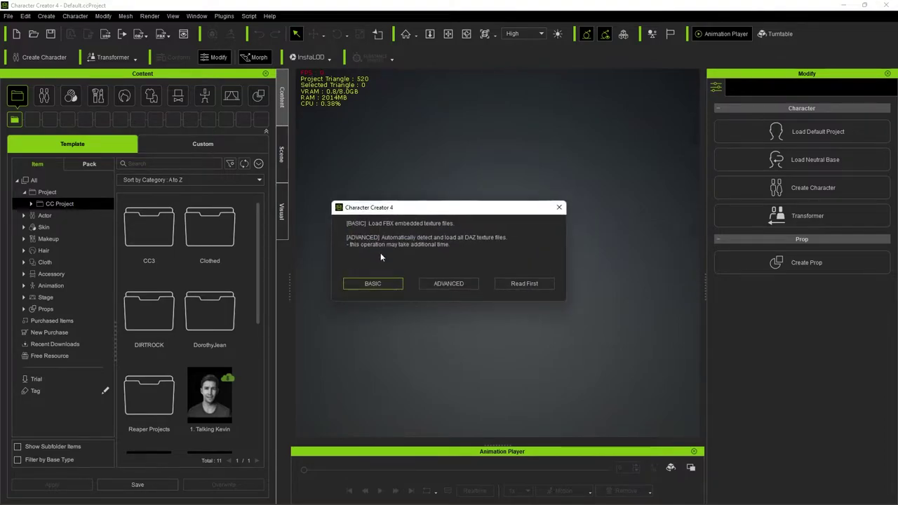
Choose BASIC texture loading to use the FBX's embedded textures
click(372, 284)
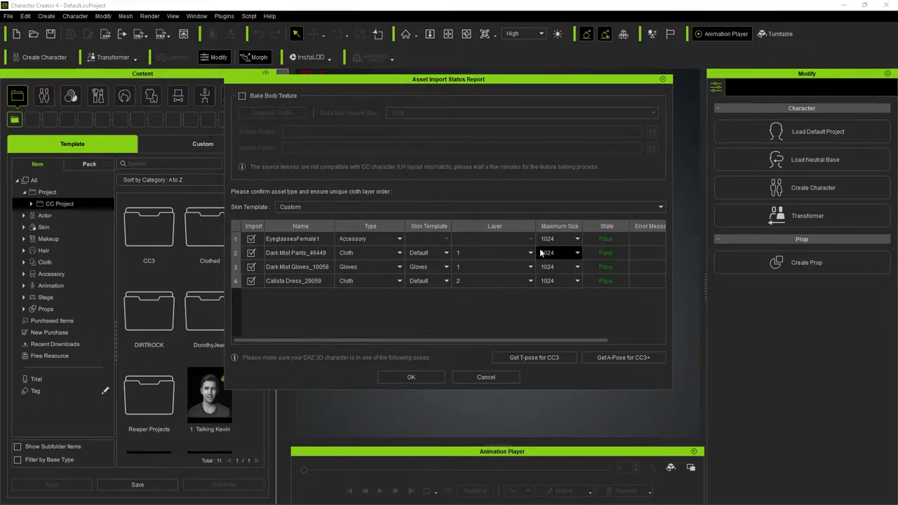
Set the asset rows' Maximum Size to 2048 in the import report and confirm with OK
click(562, 240)
click(561, 257)
click(556, 284)
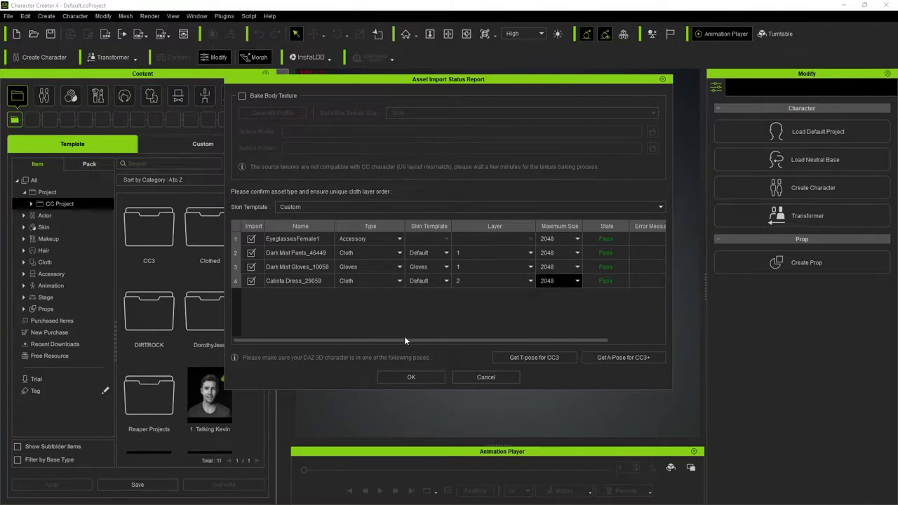
click(421, 381)
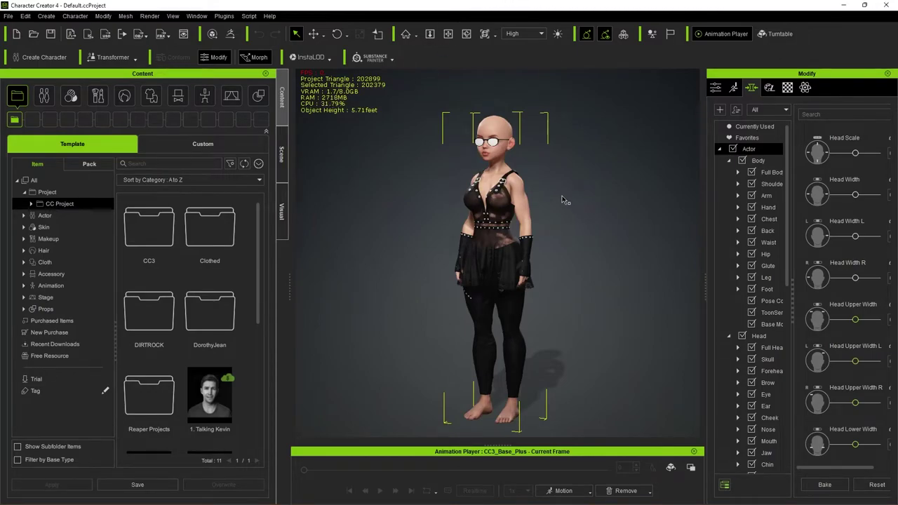
Turn to a front view and hide EyeglassesFemale in the Scene list
drag(568, 203, 652, 195)
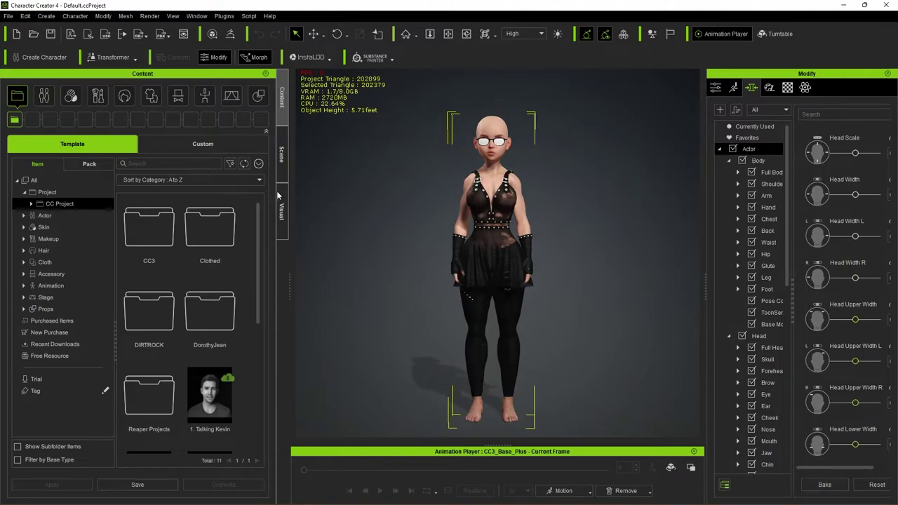
click(283, 167)
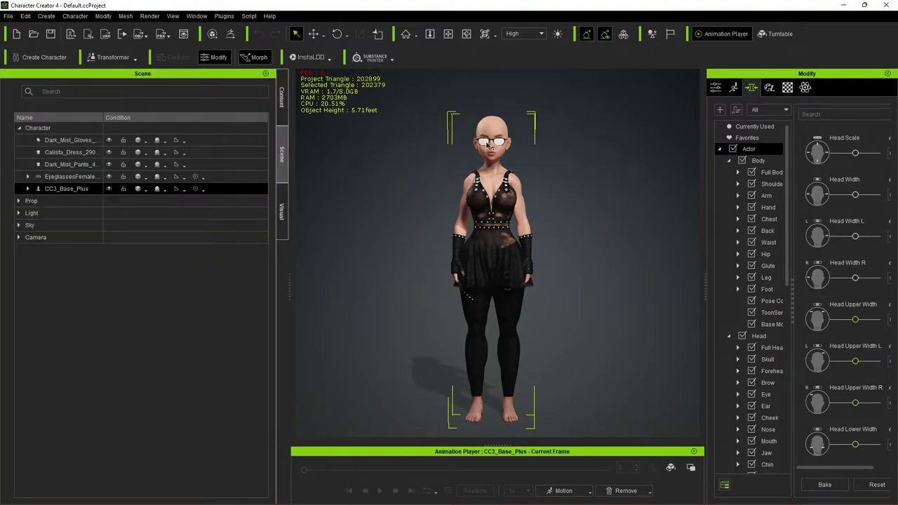
click(108, 177)
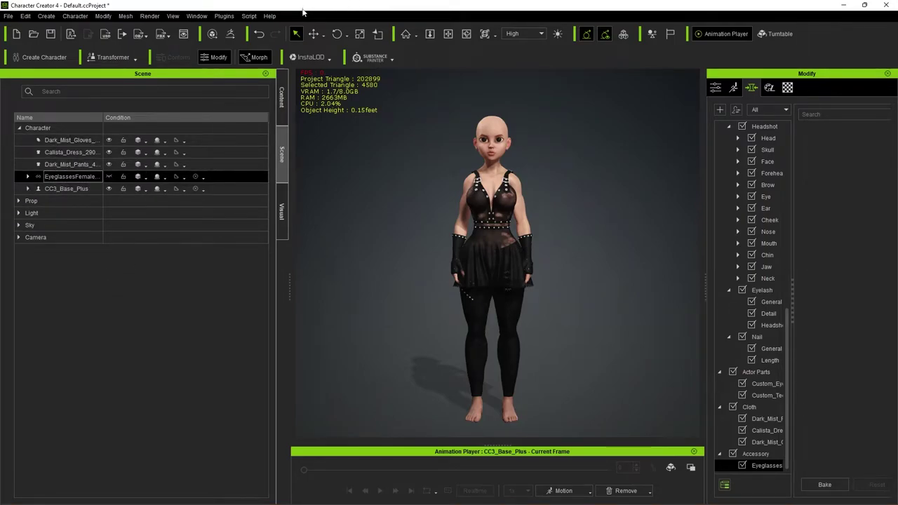
Browse Animation > Pose > Calibration and try applying Open A_UE4, dismissing the error
click(282, 105)
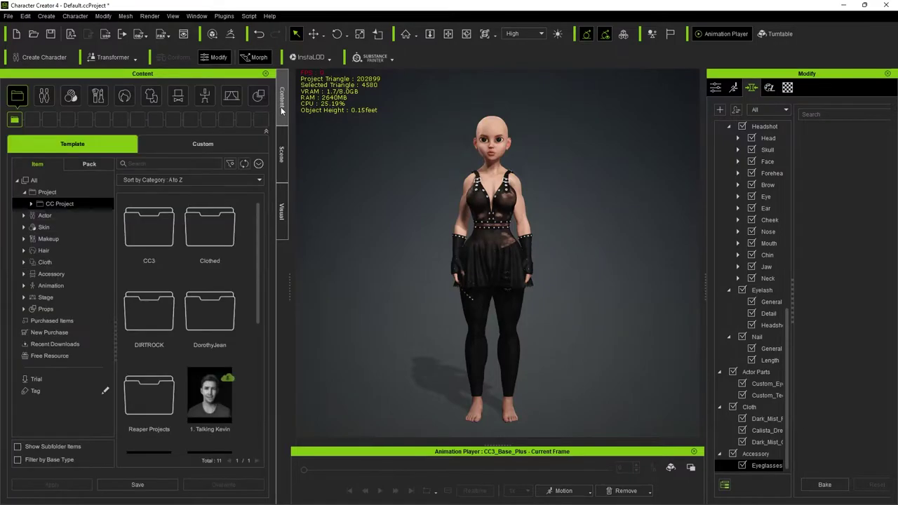
click(203, 96)
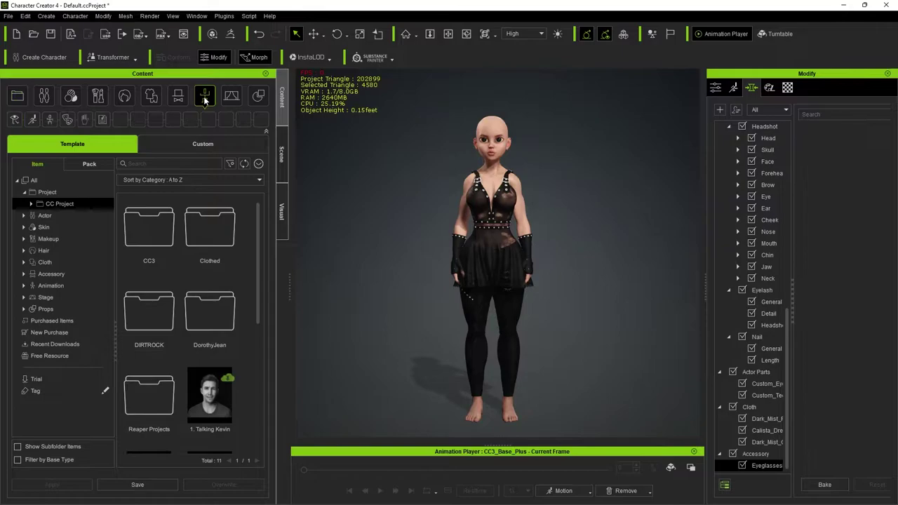
click(24, 286)
click(30, 321)
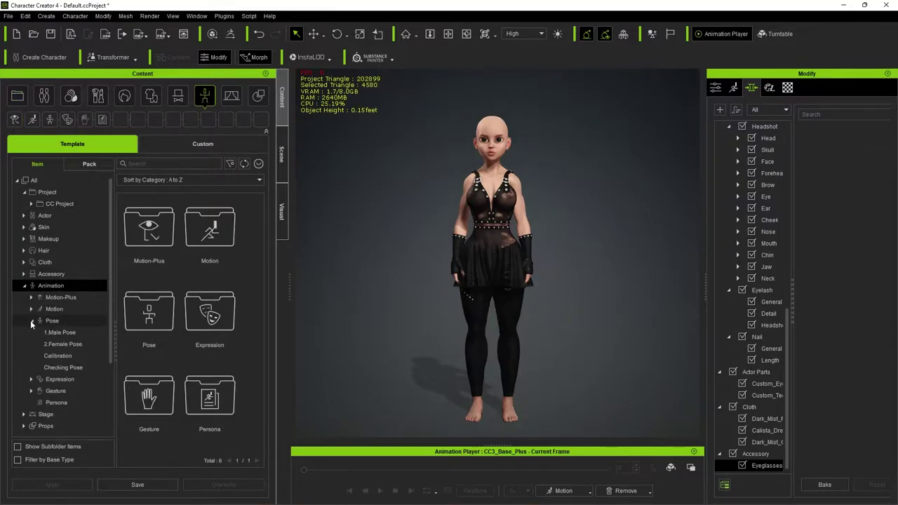
click(60, 356)
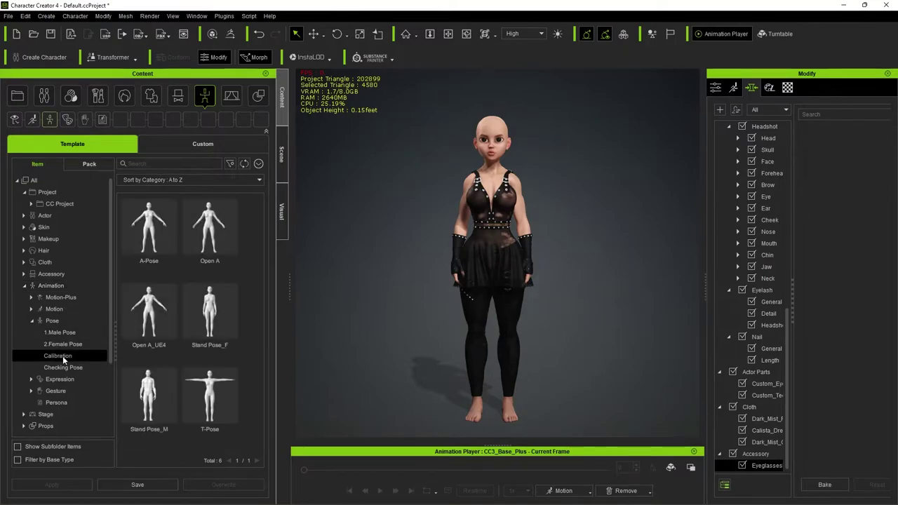
double_click(153, 321)
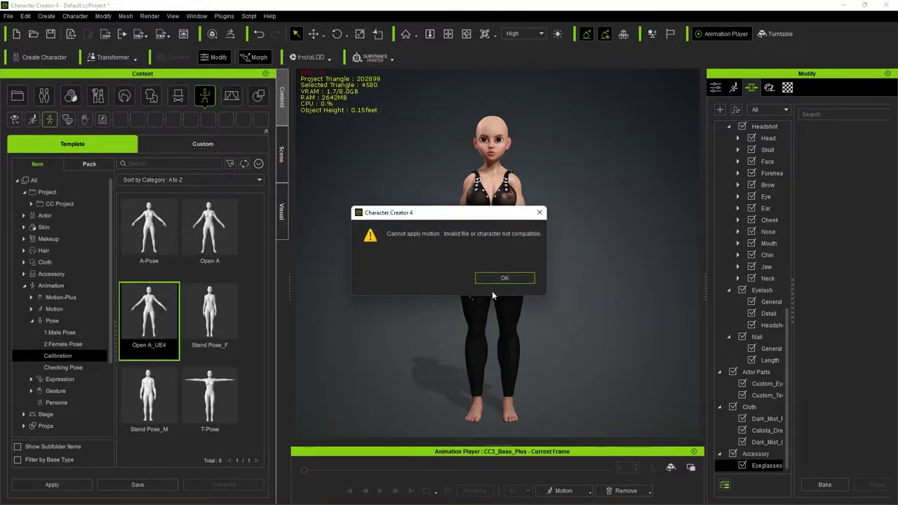
click(522, 280)
Select CC3_Base_Plus in the Scene tree and apply the Open A_UE4 pose
click(282, 154)
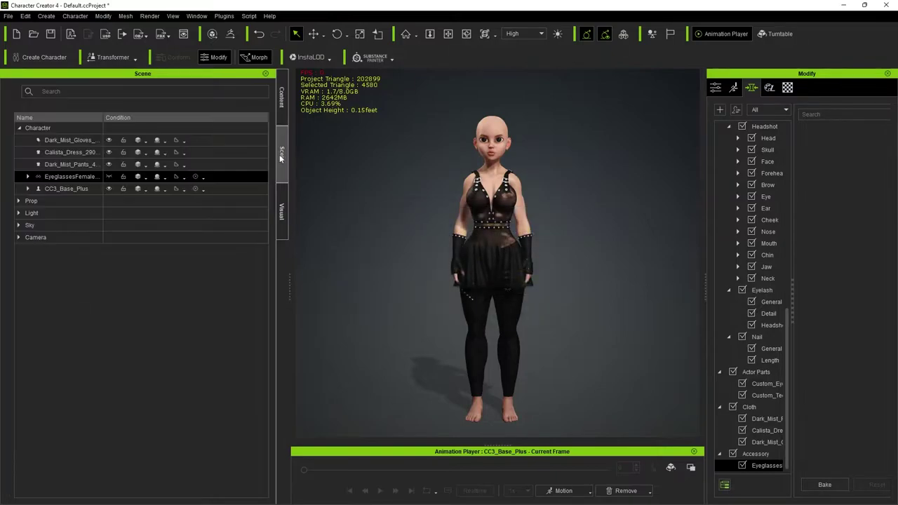
click(67, 187)
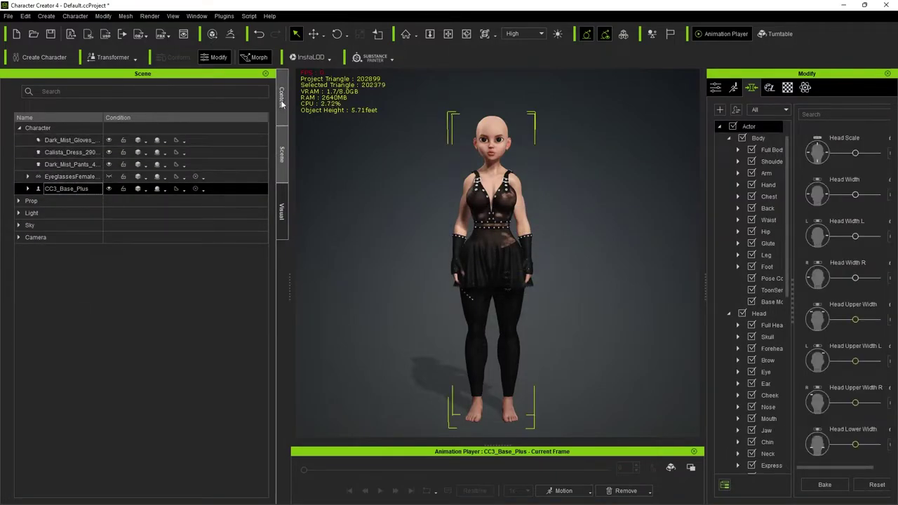
click(282, 102)
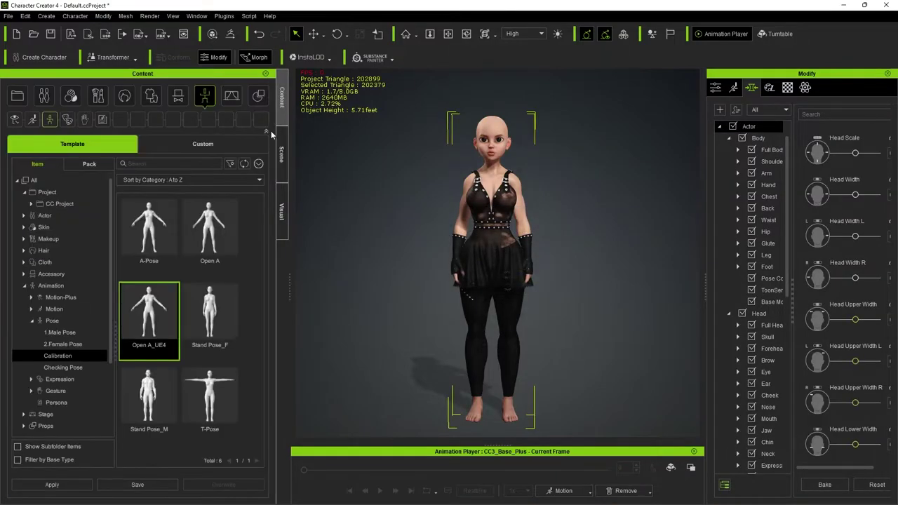
double_click(155, 330)
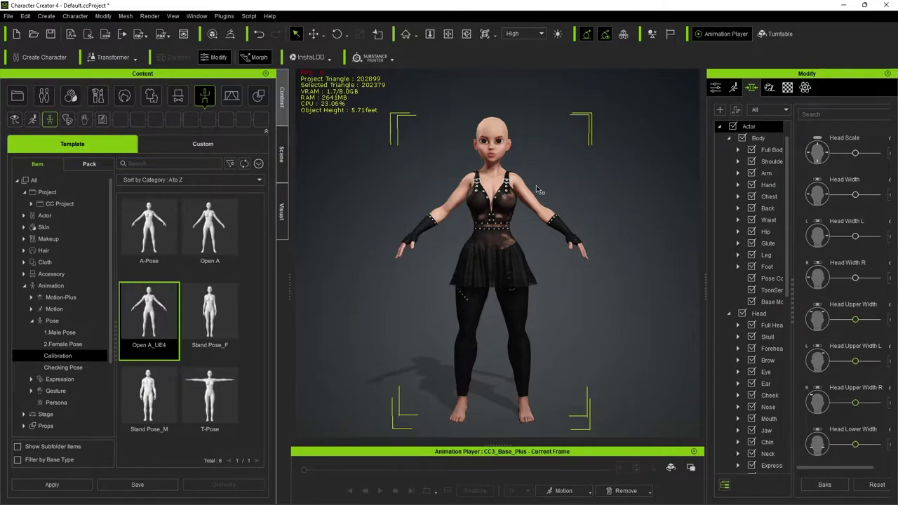
right_drag(541, 189, 522, 233)
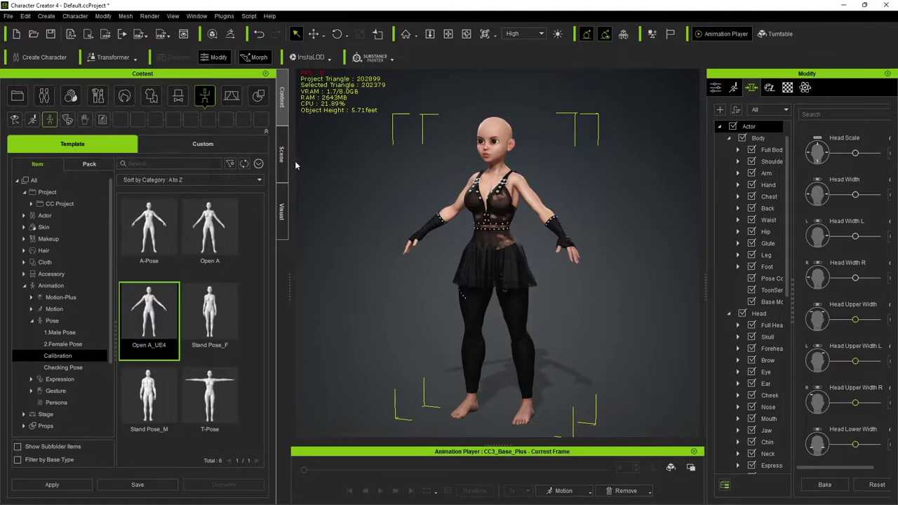
click(716, 88)
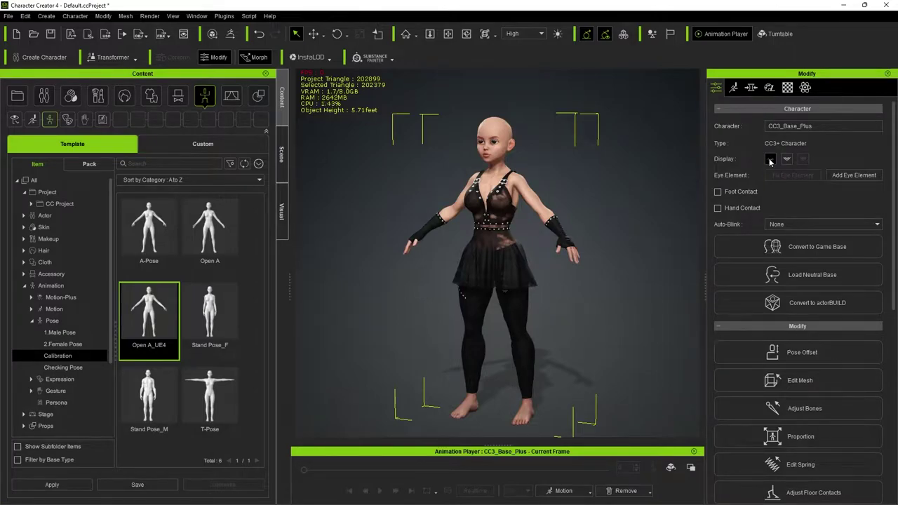
Zoom in on the face, toggle the Display button, and run Character > Correct Eyeblink
scroll(616, 163, up, 5)
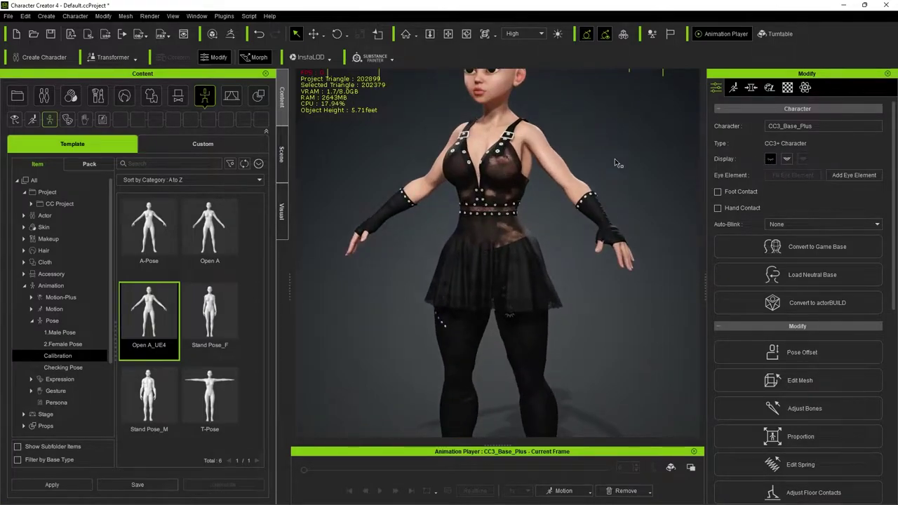
scroll(616, 164, up, 6)
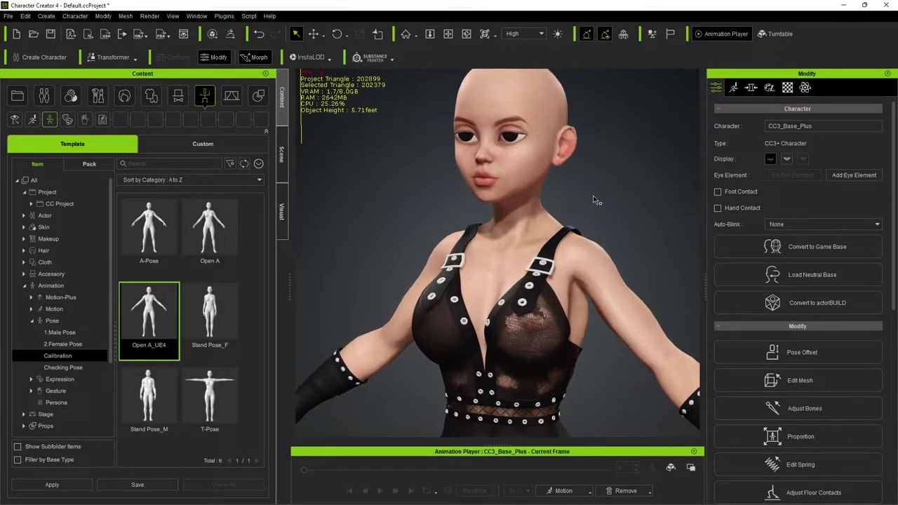
scroll(593, 201, up, 6)
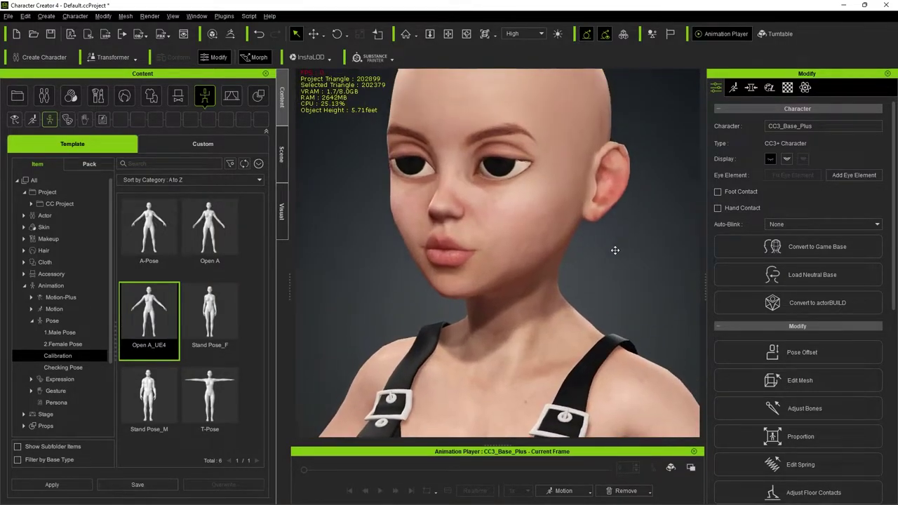
scroll(615, 250, up, 2)
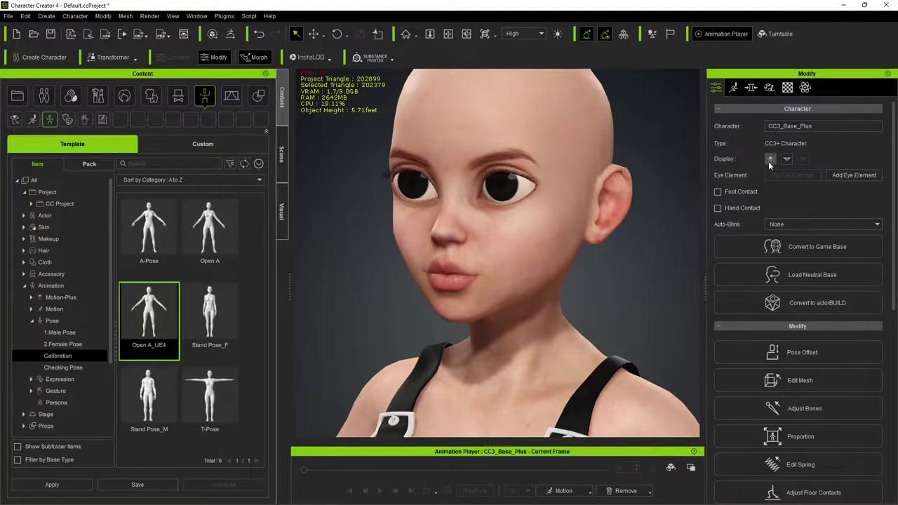
click(770, 160)
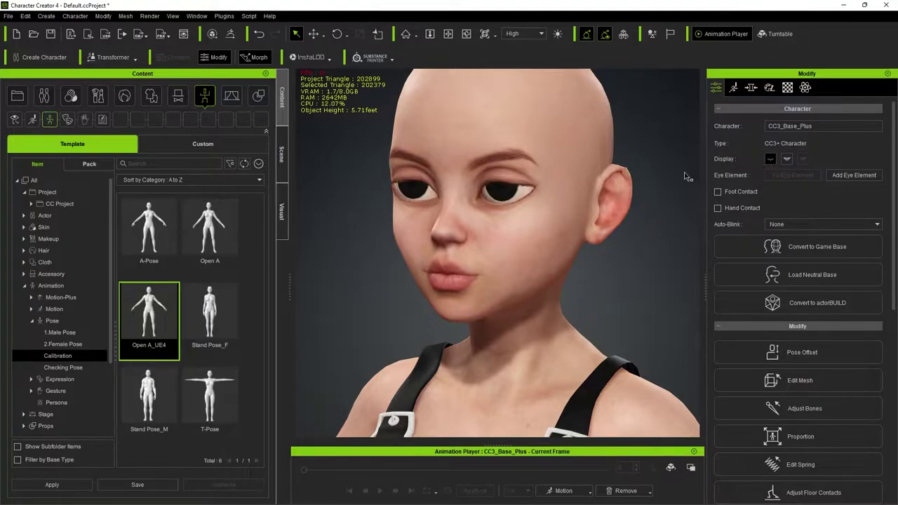
click(75, 16)
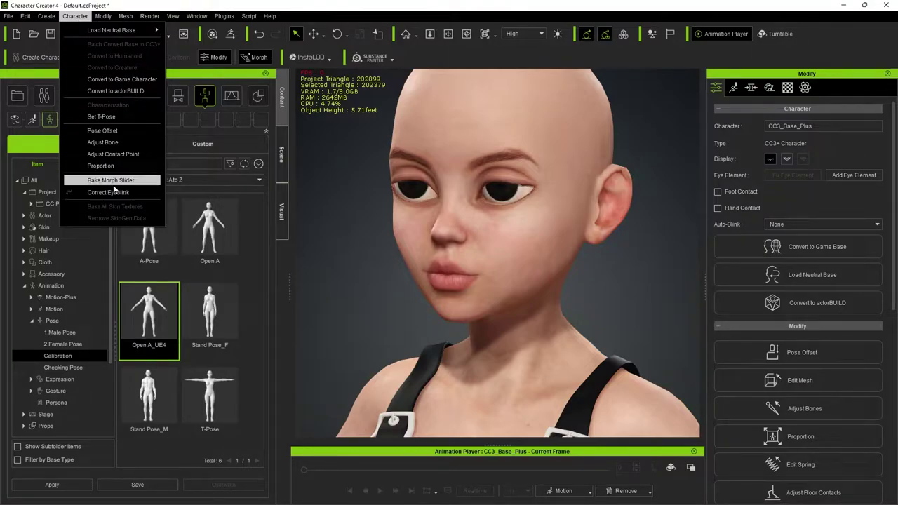
click(116, 194)
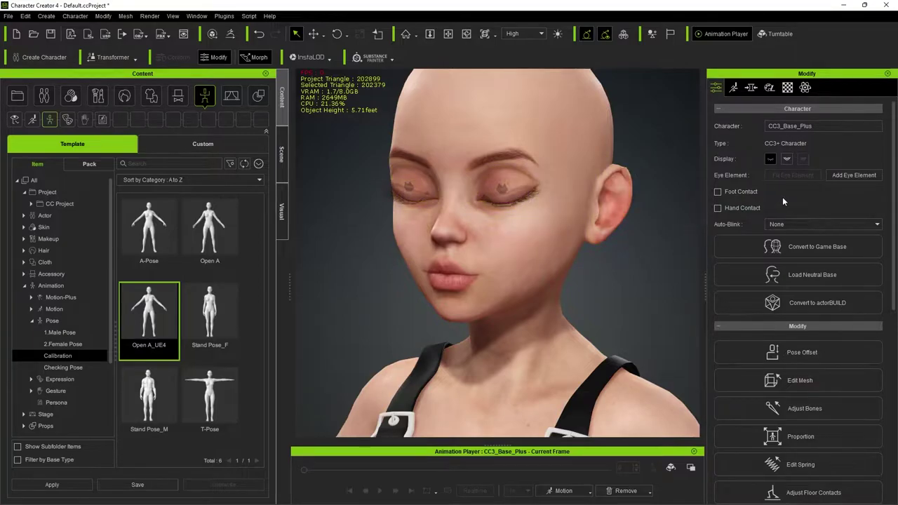
scroll(778, 260, down, 3)
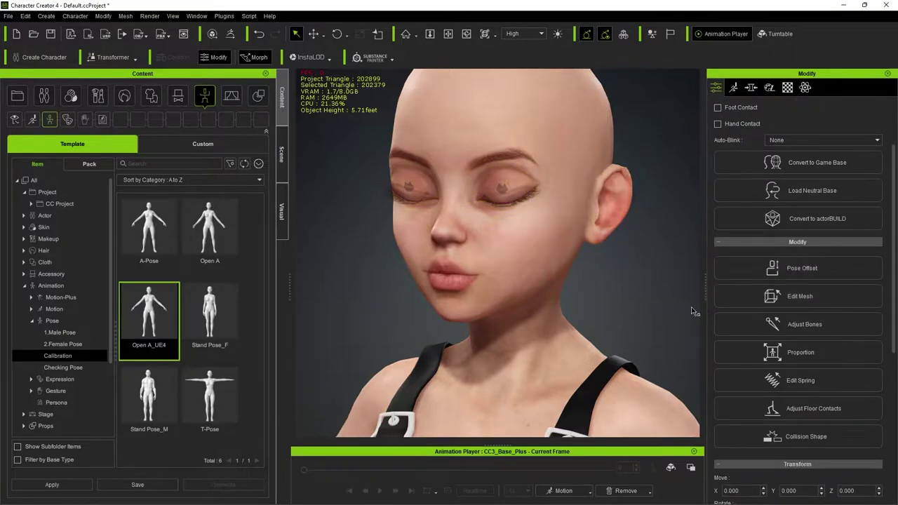
Sculpt the eyelid in Edit Mesh with Mirror X and radius 7, then redisplay the eyes
click(827, 306)
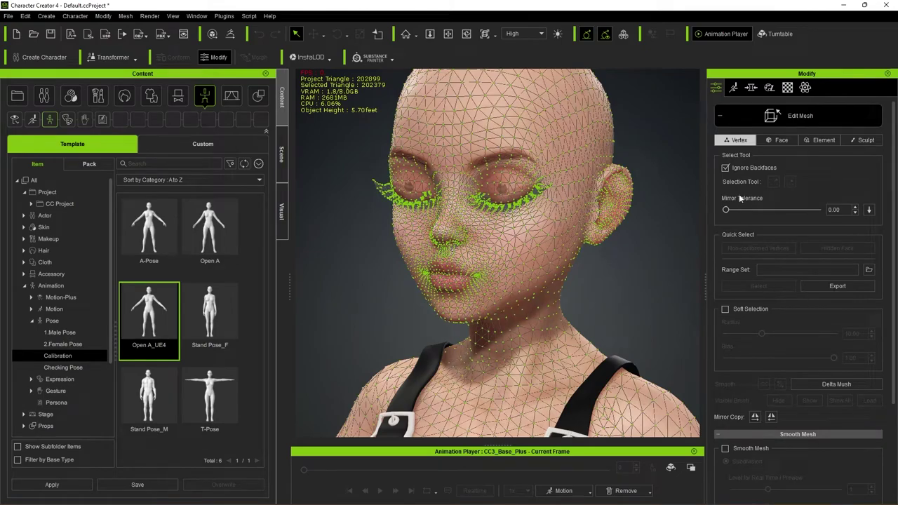
click(864, 142)
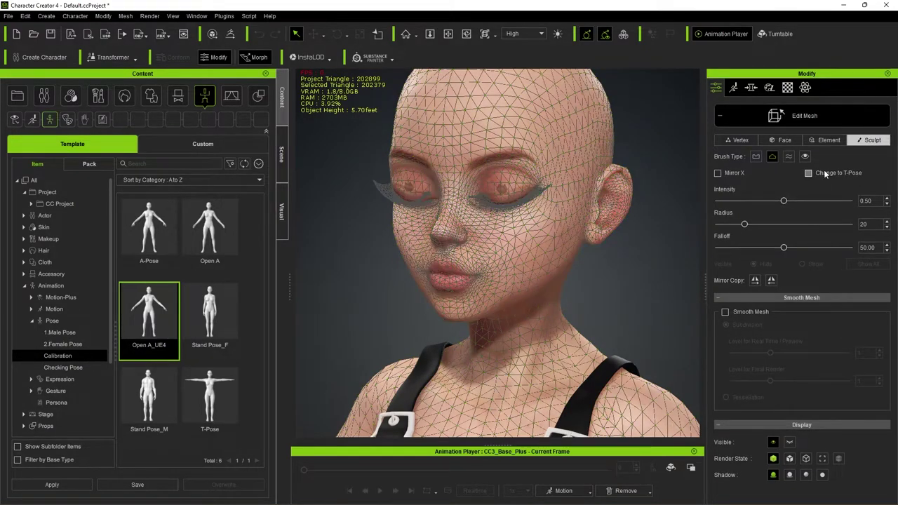
click(719, 173)
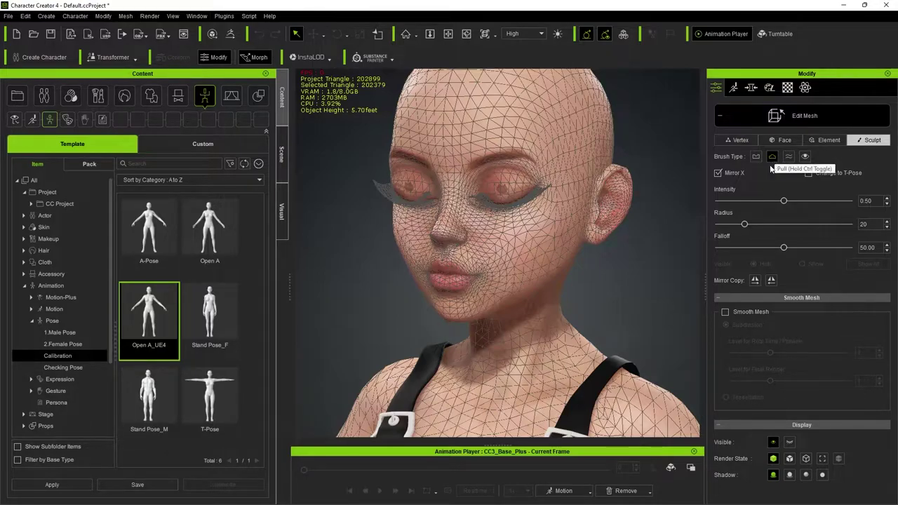
drag(745, 224, 728, 225)
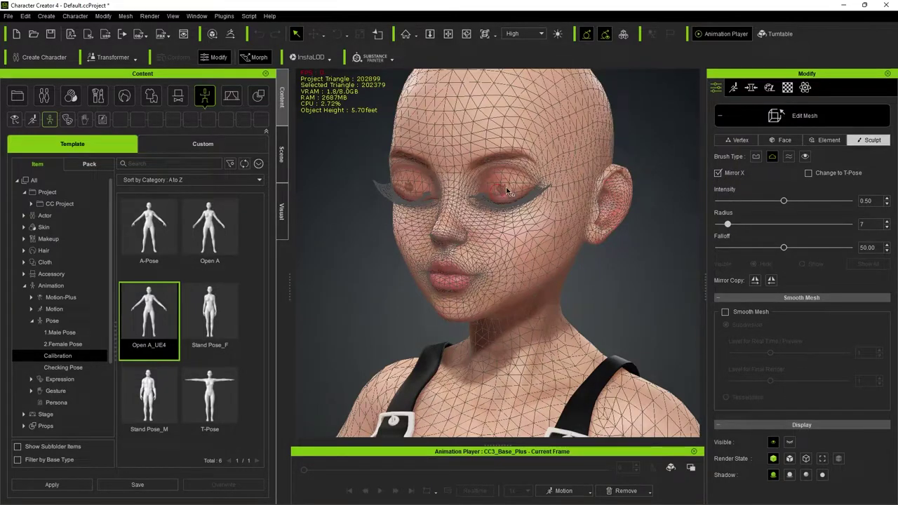
drag(502, 192, 507, 196)
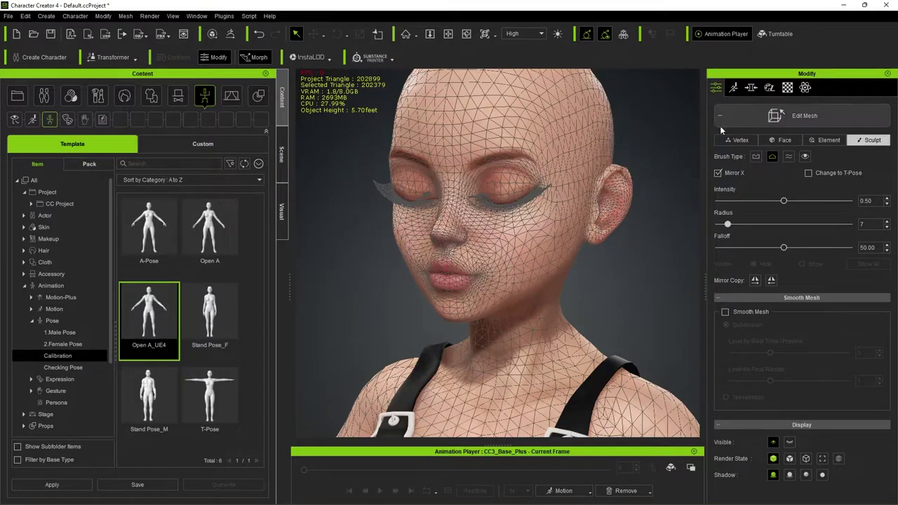
click(815, 125)
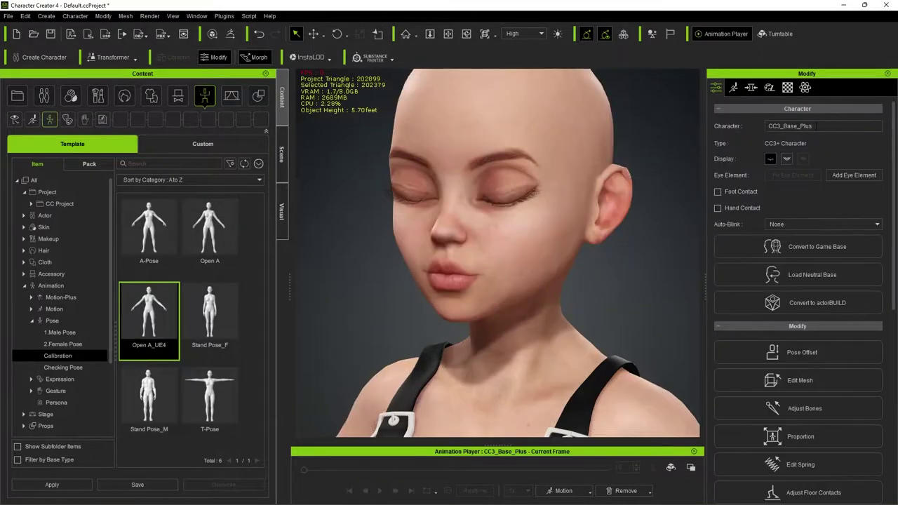
click(771, 159)
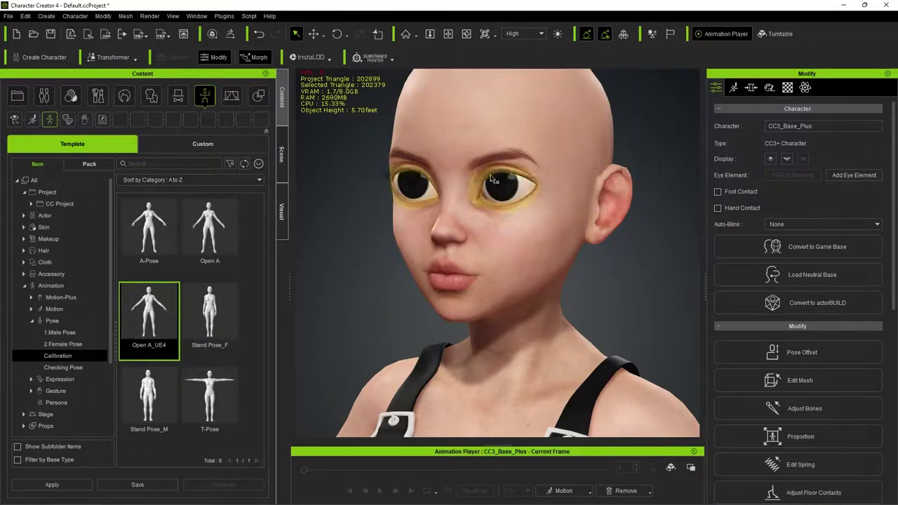